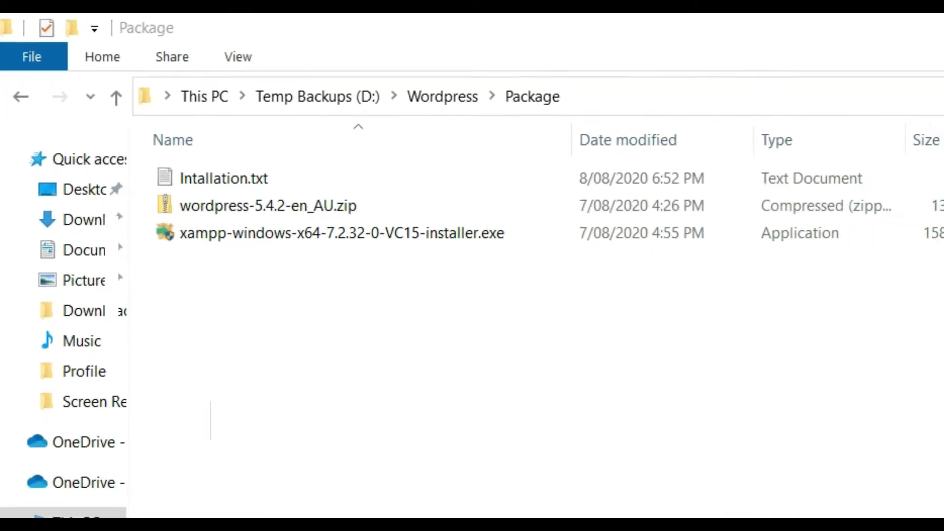
Search 'wordpress download' in Chrome and open the WordPress.org download page
left_click(23, 89)
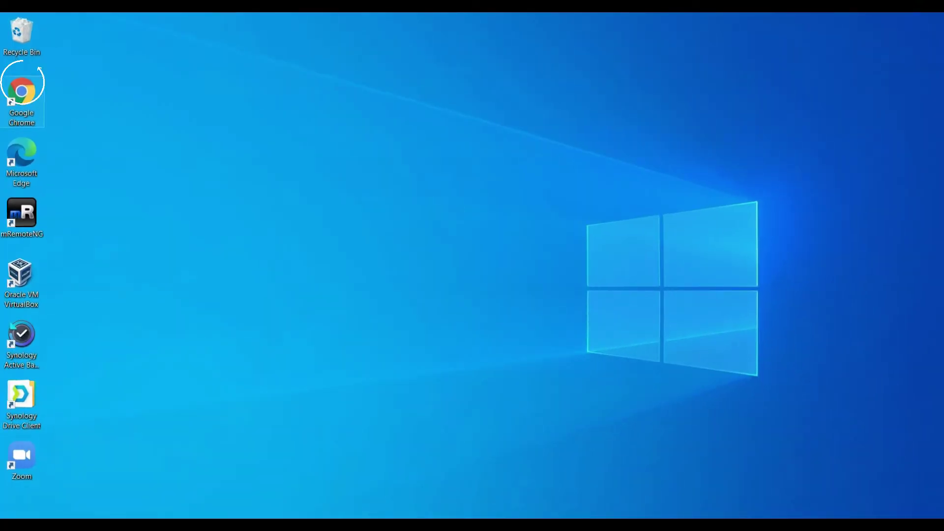
left_click(23, 89)
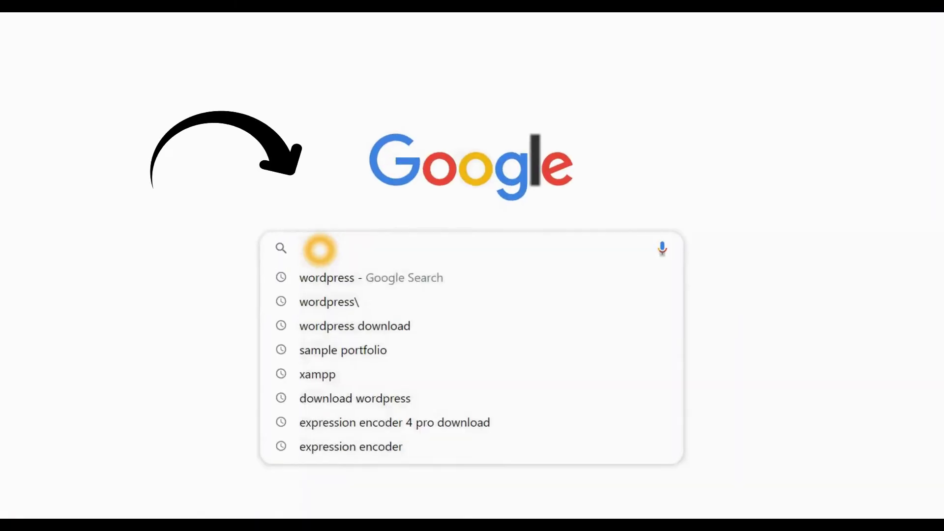
type("wordpress download")
key("Return")
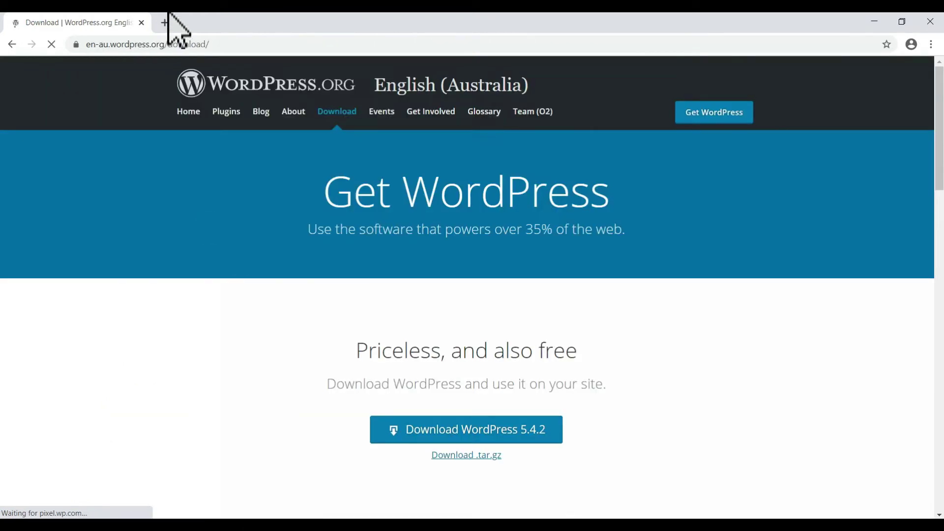
left_click(164, 22)
In a new tab, find apachefriends.org and download XAMPP for Windows, then return to WordPress
left_click(250, 45)
type("xampp")
key("Return")
left_click(151, 186)
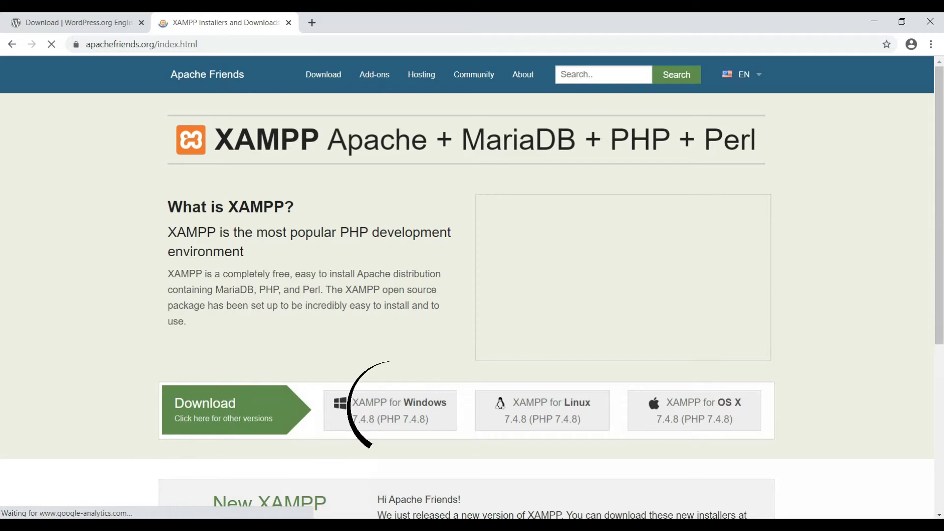
left_click(385, 421)
left_click(79, 22)
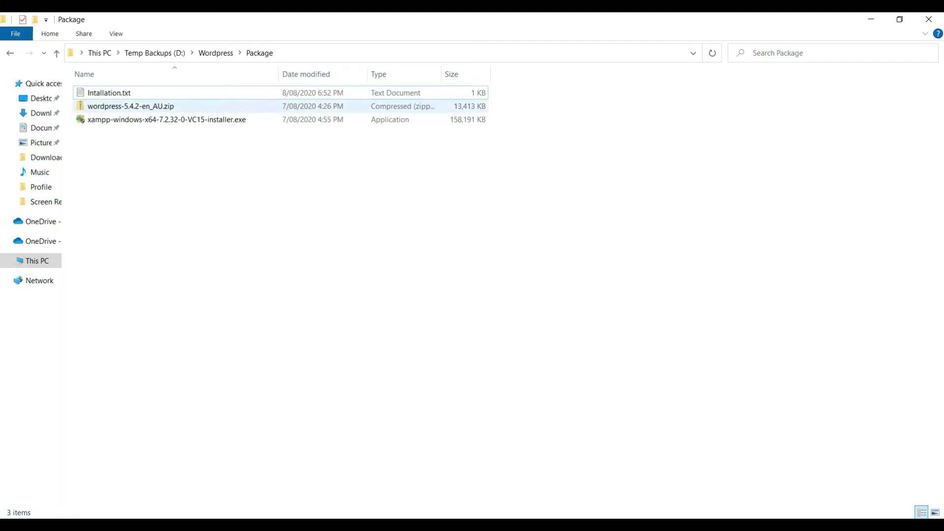
Run the XAMPP installer, accepting all components, the default folder and language
left_click(123, 123)
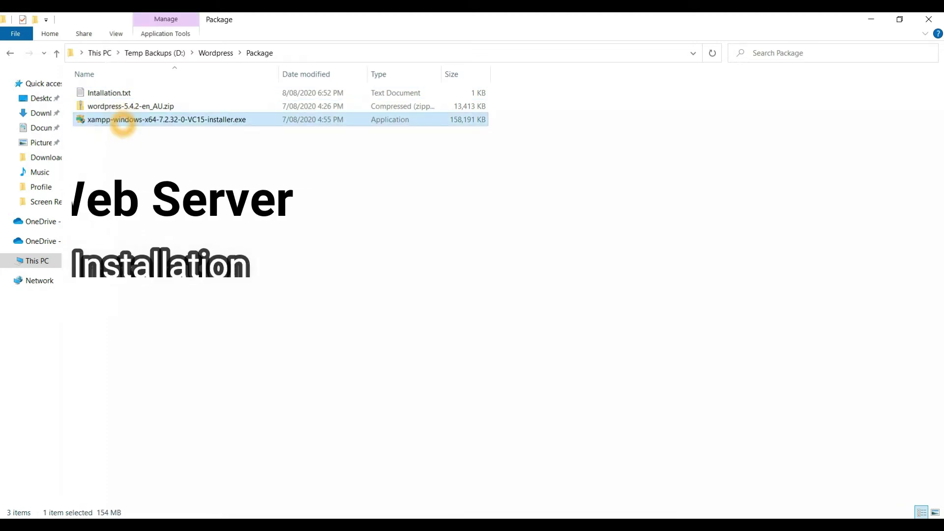
double_click(148, 147)
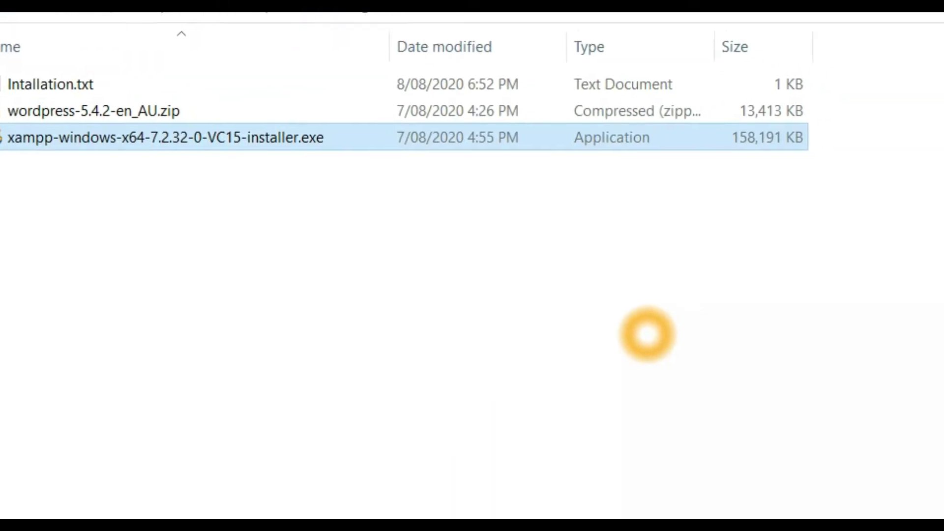
key("Return")
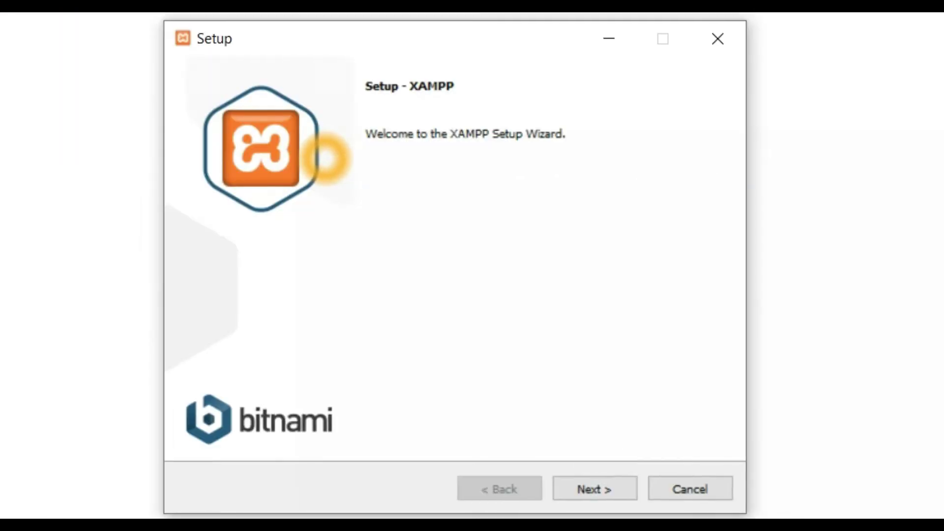
key("Return")
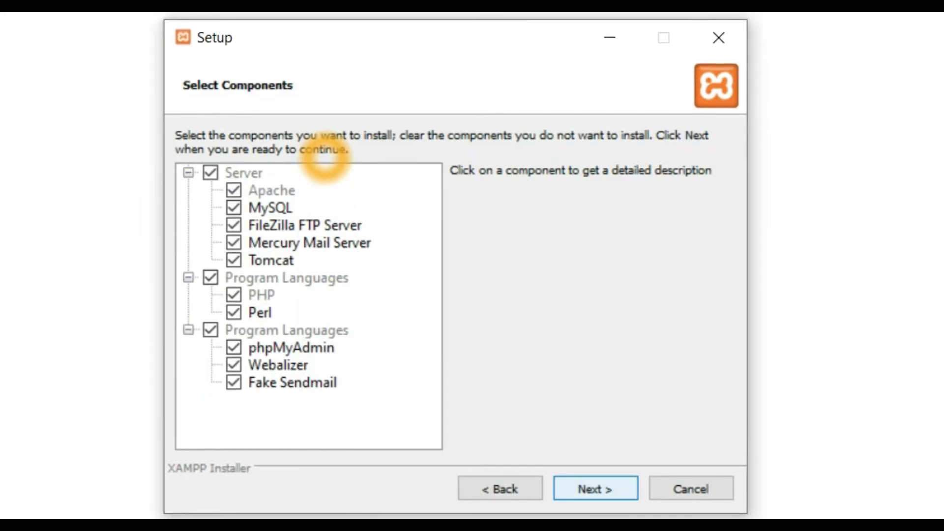
key("Return")
key("Return")
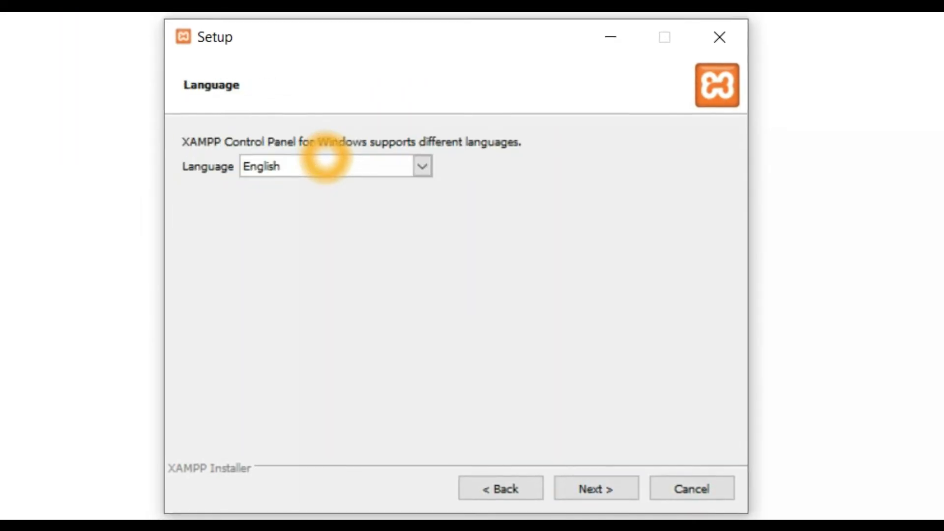
key("Return")
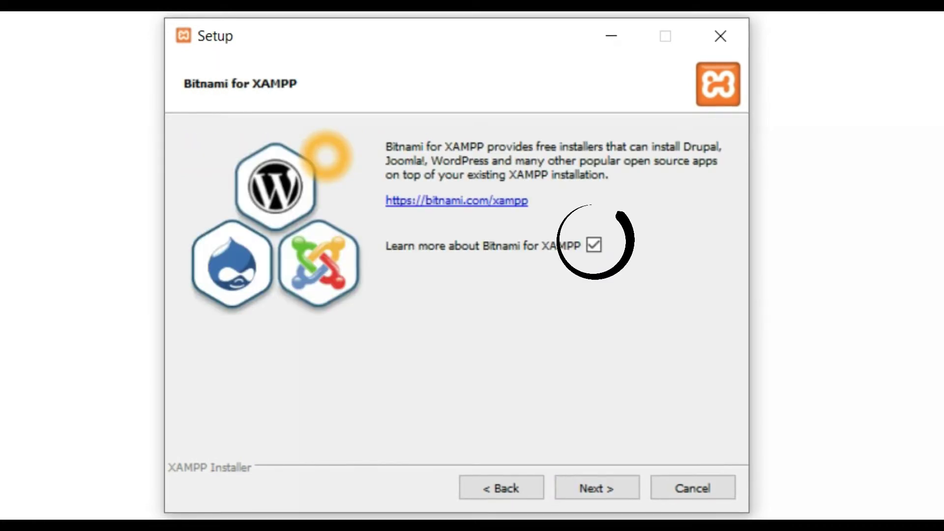
Untick 'Learn more about Bitnami', install XAMPP, and finish to launch the Control Panel
left_click(594, 244)
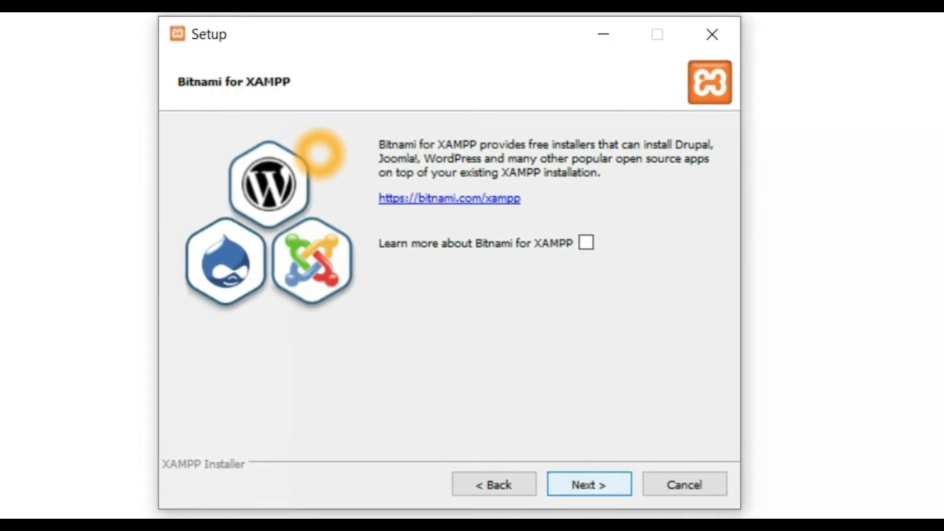
left_click(590, 486)
key("Return")
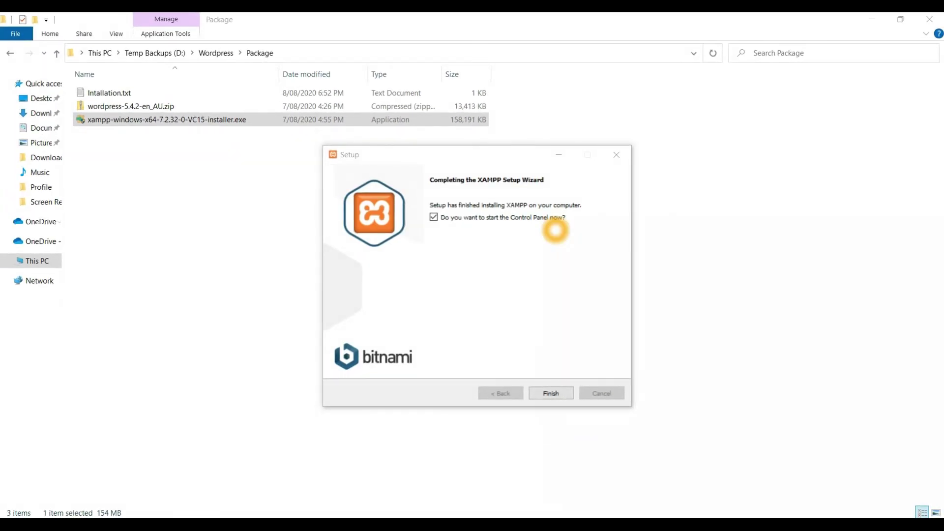
left_click(550, 392)
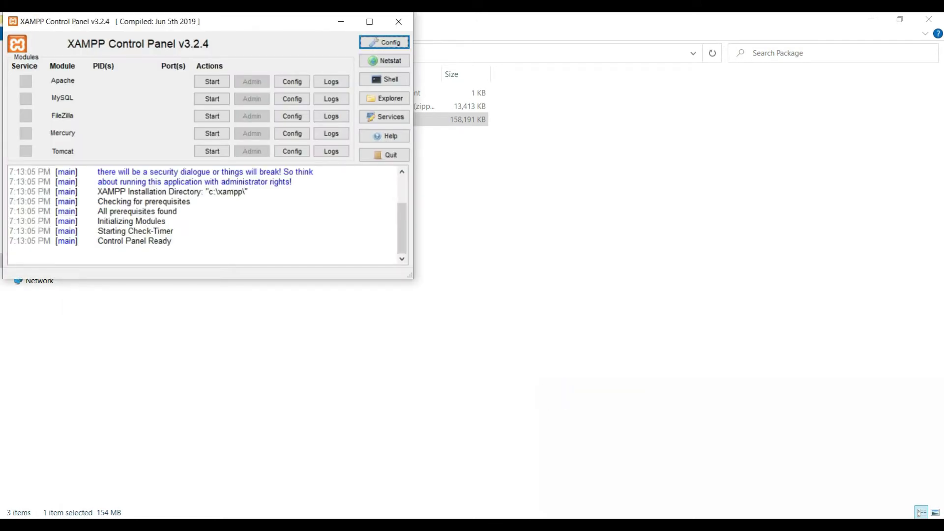
Start Apache and MySQL in the XAMPP Control Panel and open Apache's Admin page
left_click_drag(187, 22, 386, 127)
left_click(410, 186)
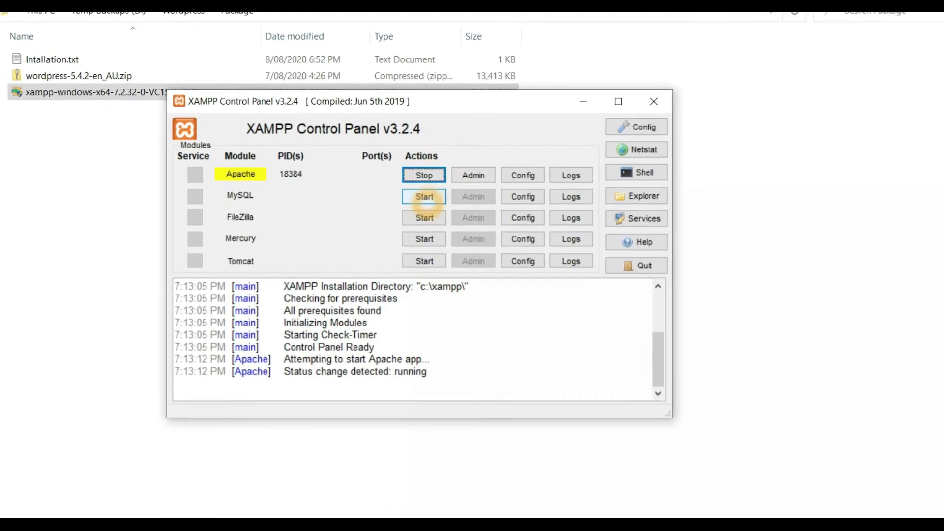
left_click(424, 197)
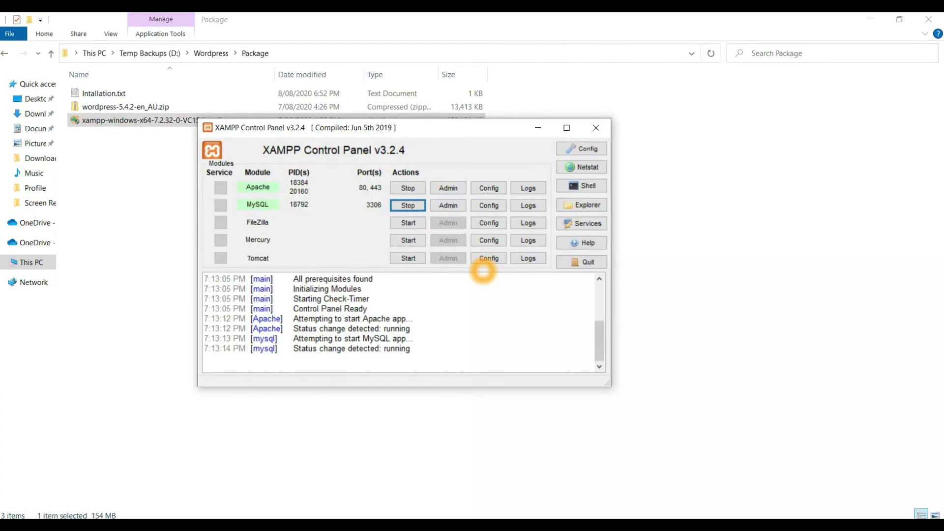
left_click(384, 210)
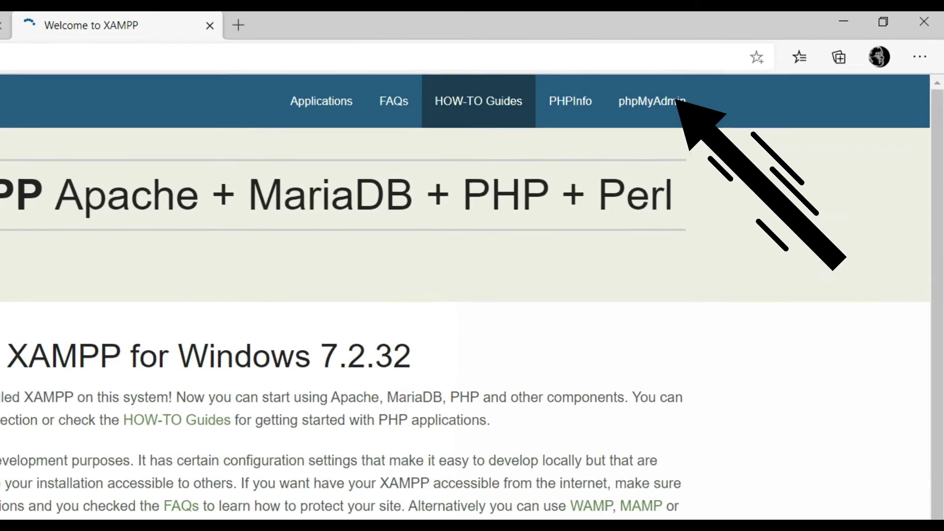
In phpMyAdmin's user accounts, enter and confirm the new wordpress account's password
left_click(666, 96)
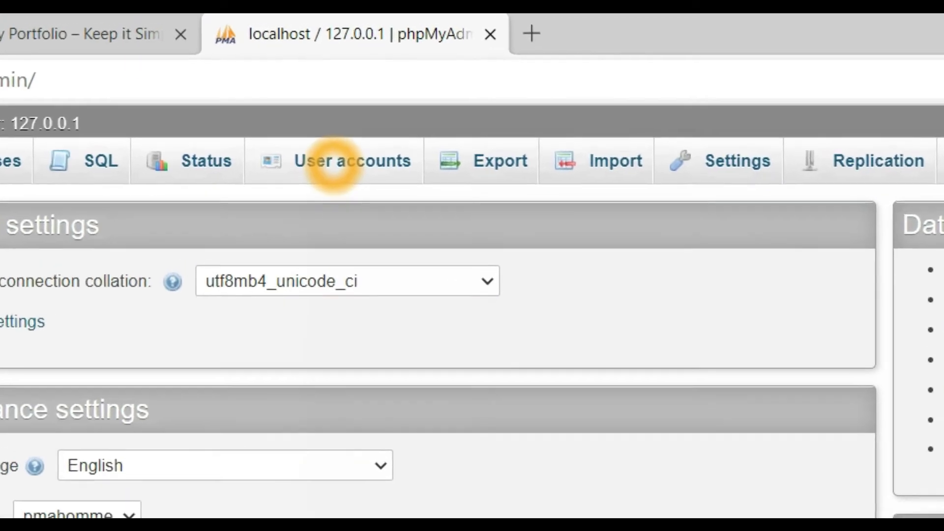
left_click(339, 148)
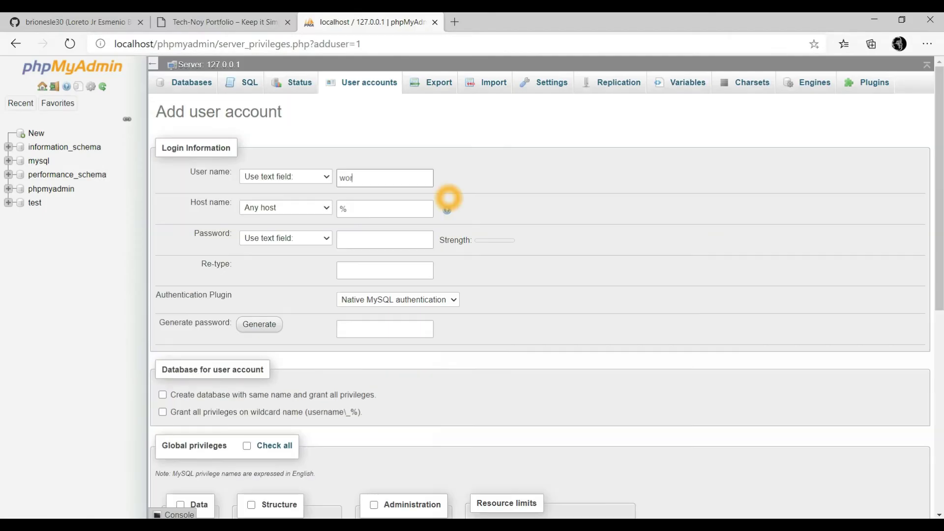
left_click(358, 238)
left_click(354, 270)
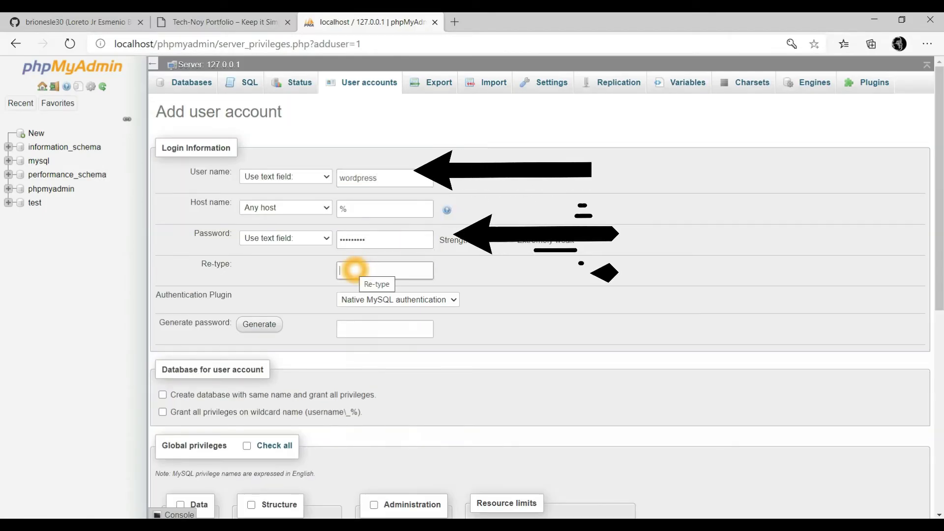
Tick 'Create database with same name' and create the wordpress user account
scroll(312, 343, "down", 1)
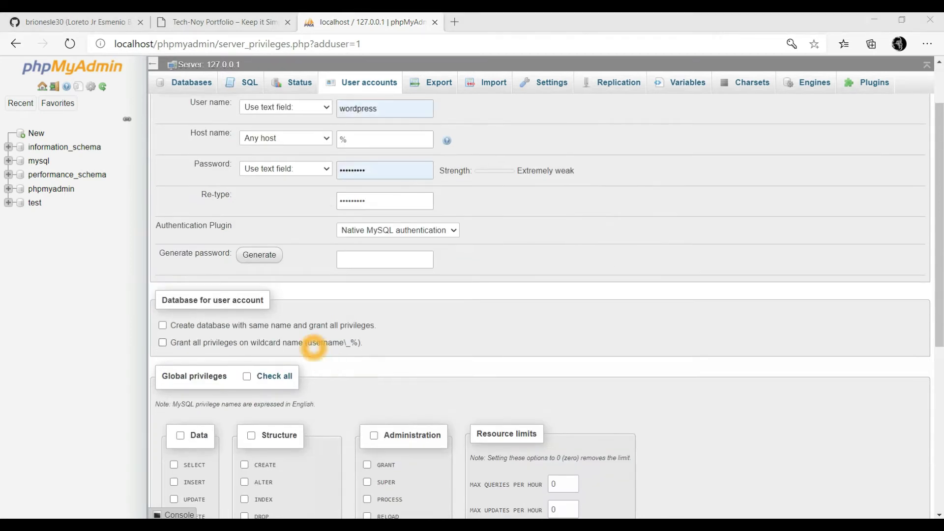
left_click(162, 325)
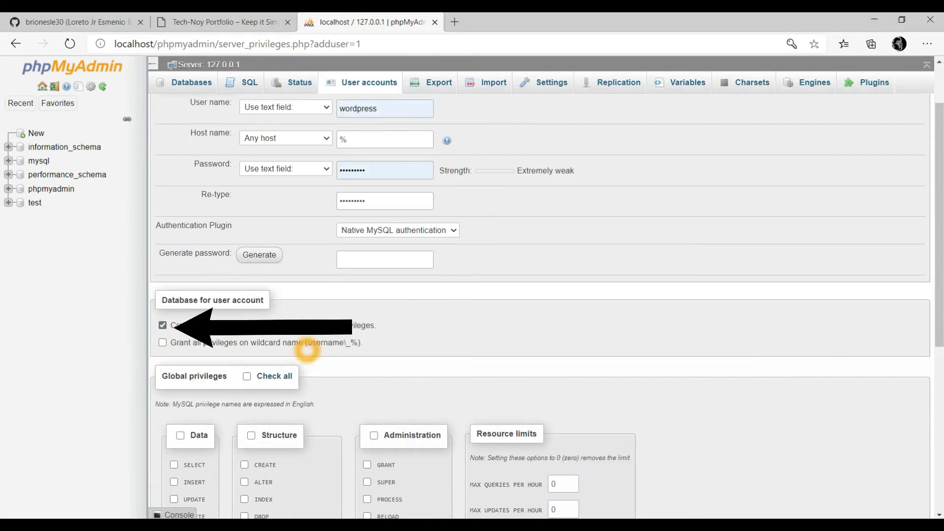
scroll(412, 346, "down", 3)
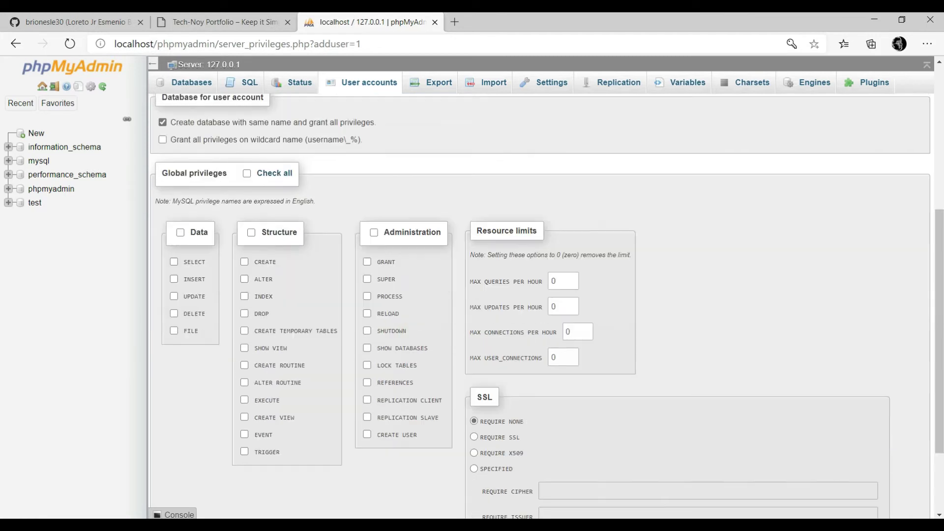
scroll(412, 346, "down", 3)
left_click(914, 474)
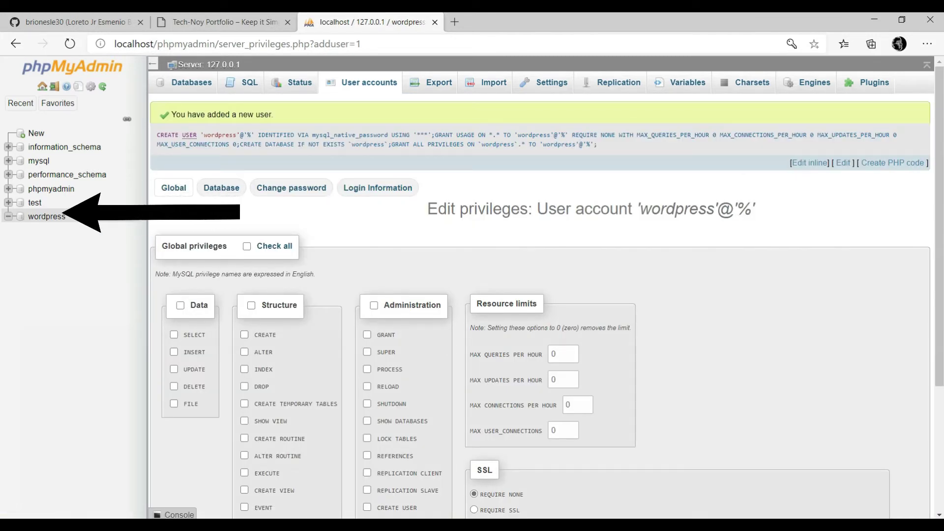
Edit the wordpress account's privileges, check all global privileges, and save with Go
left_click(36, 133)
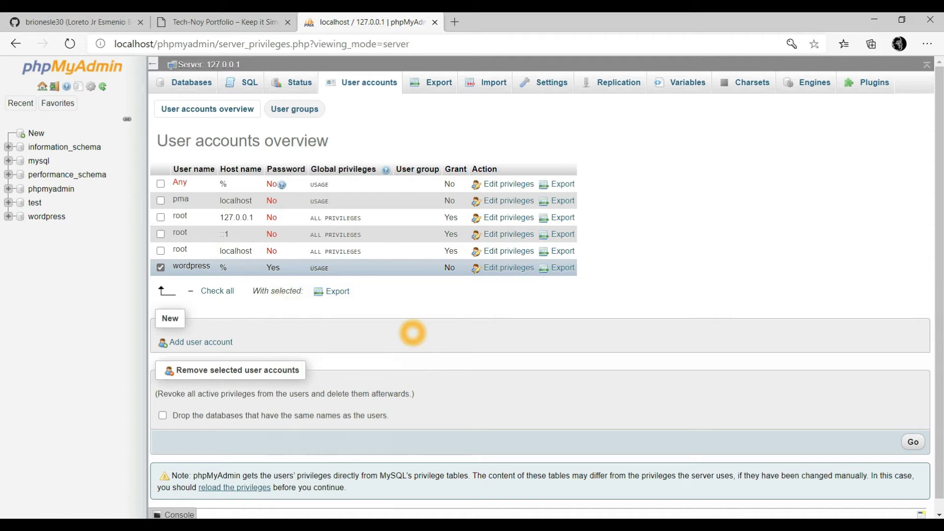
scroll(413, 334, "down", 1)
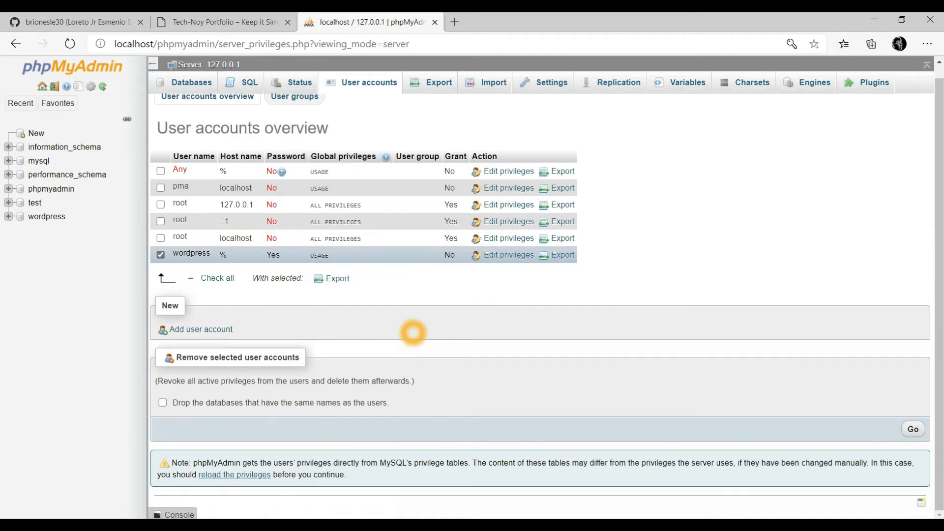
left_click(508, 255)
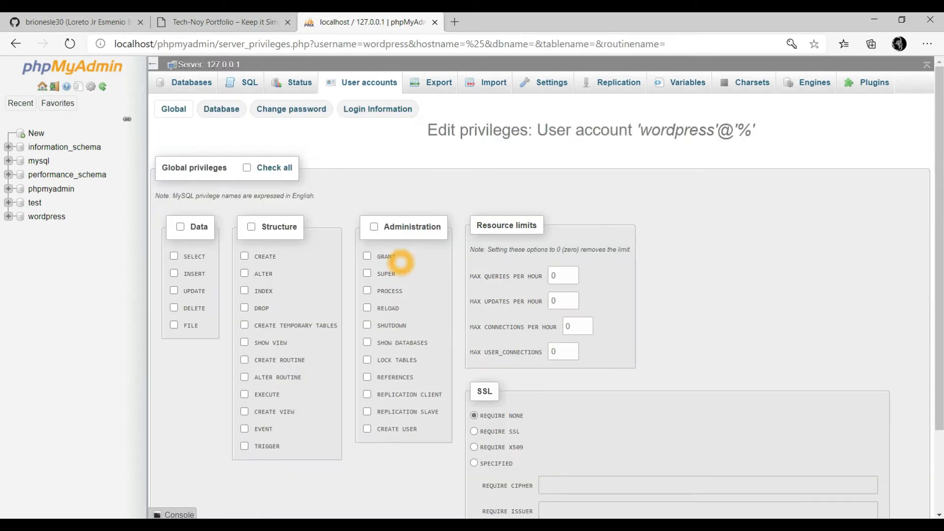
left_click(247, 168)
scroll(541, 305, "down", 3)
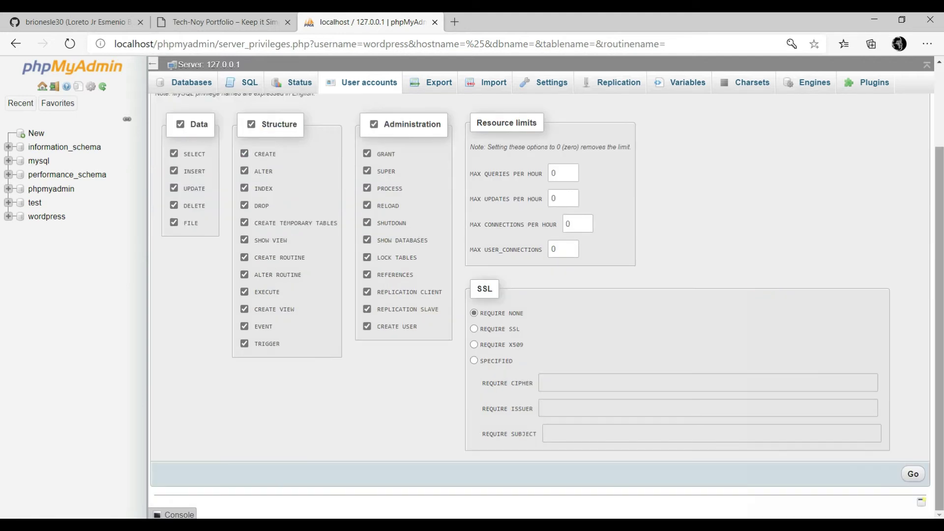
left_click(913, 474)
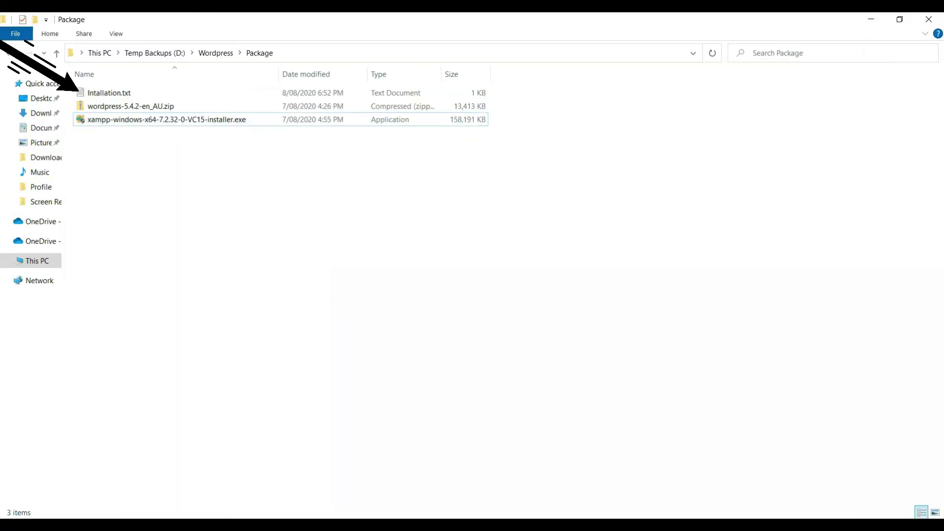
Copy the wordpress folder from the zip and paste it into C:\xampp\htdocs
double_click(172, 106)
right_click(109, 95)
left_click(36, 149)
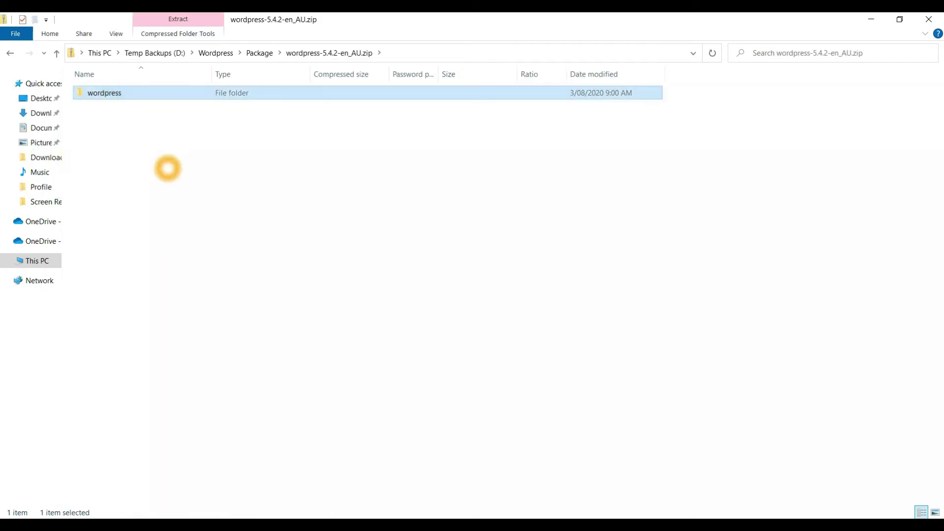
left_click(37, 260)
double_click(133, 201)
left_click(102, 227)
double_click(101, 226)
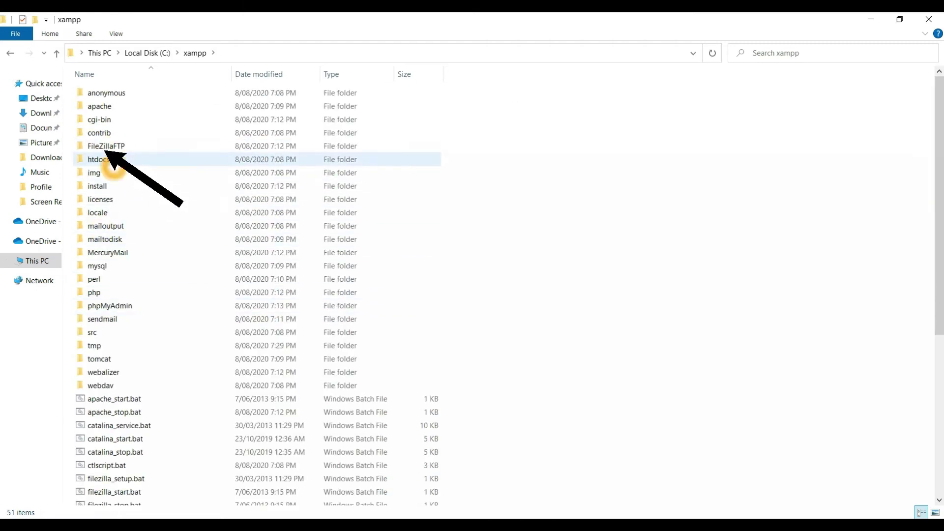
left_click(105, 161)
double_click(104, 161)
right_click(141, 258)
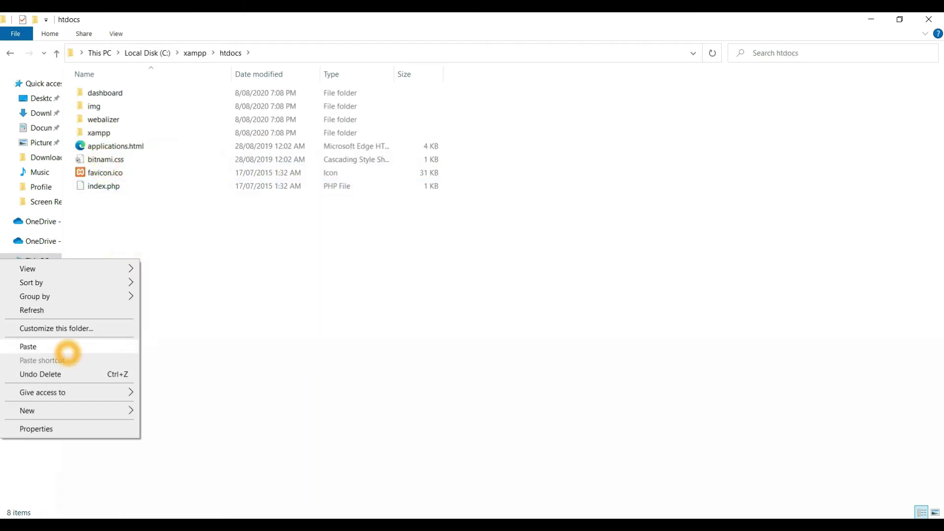
left_click(67, 345)
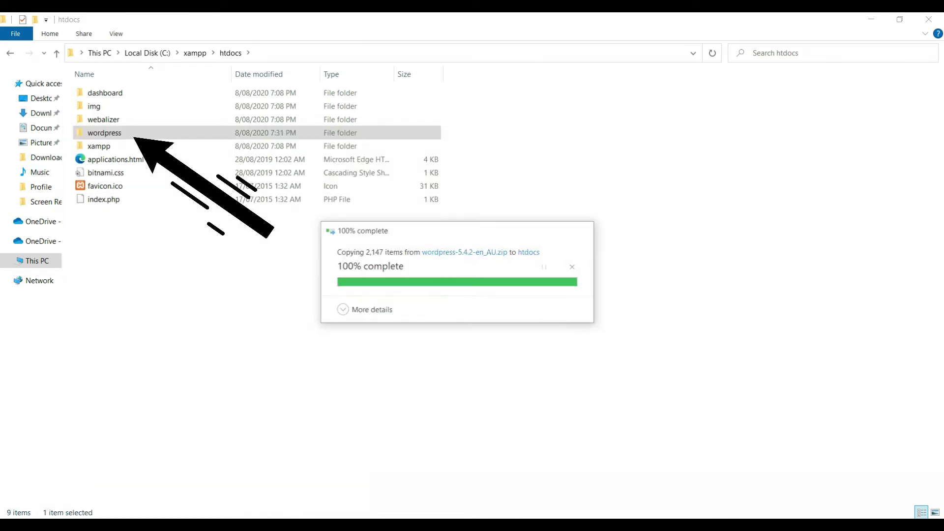
Rename wp-config-sample.php to wp-config.php and open it in Notepad++
left_click(104, 133)
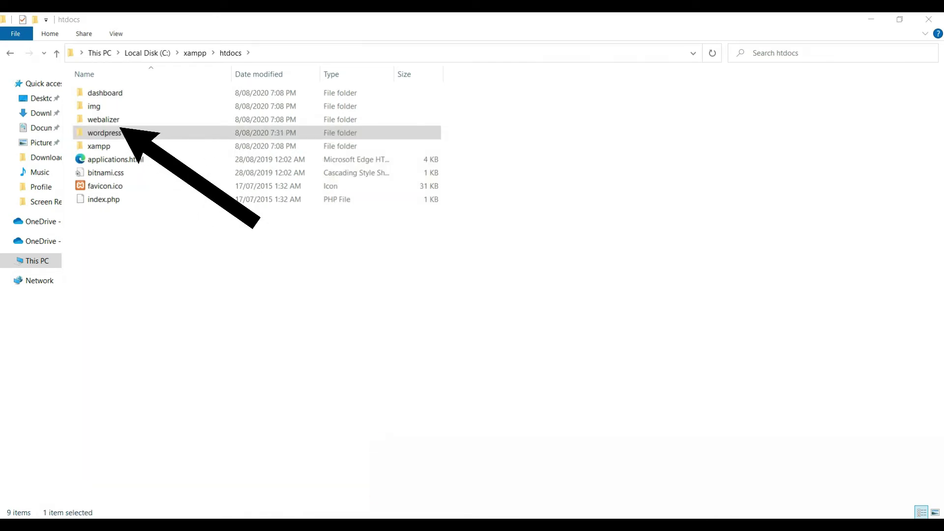
double_click(104, 133)
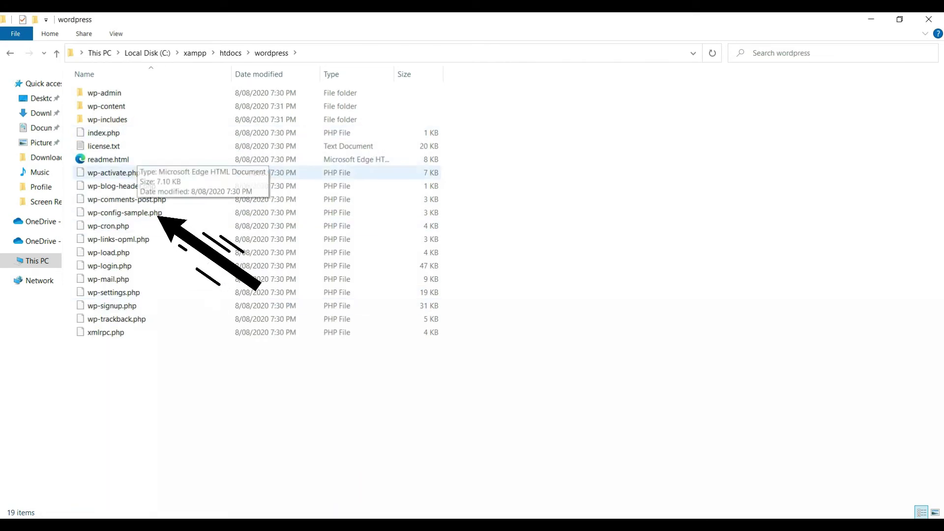
left_click(120, 215)
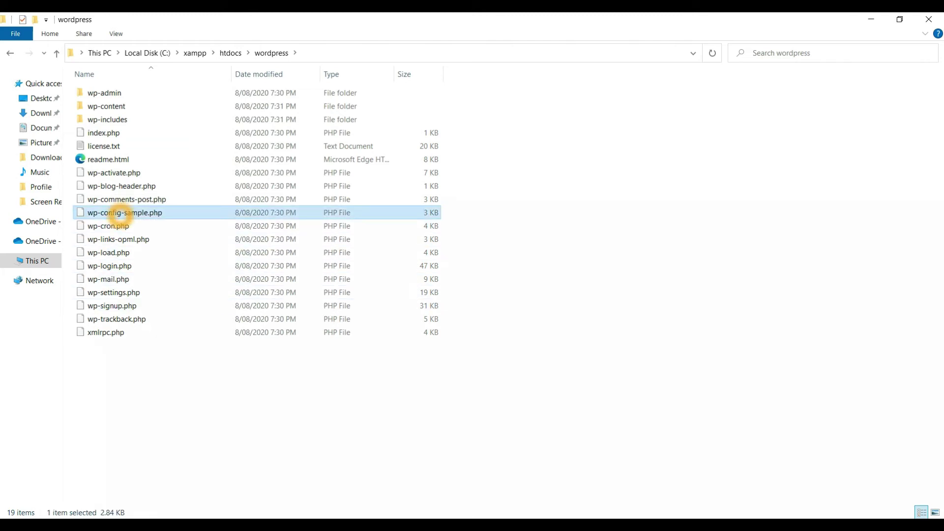
left_click(150, 214)
left_click(147, 215)
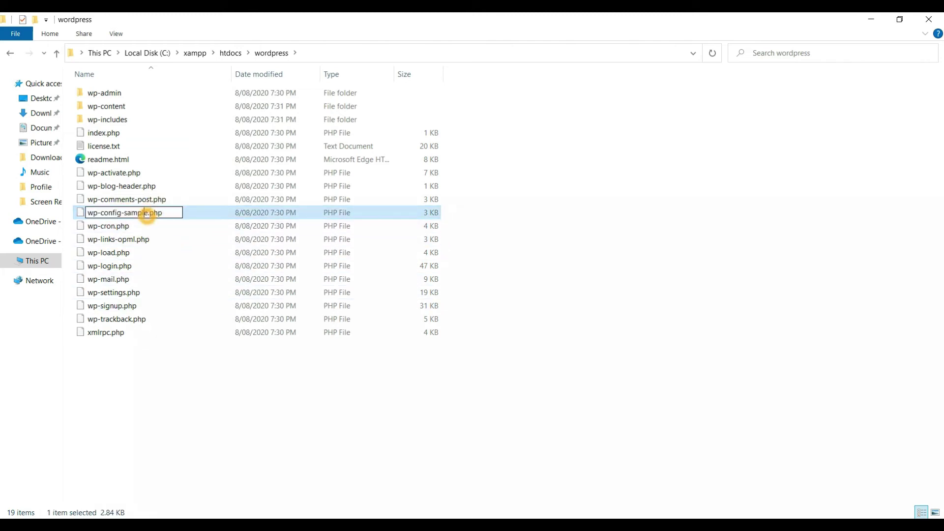
key("Return")
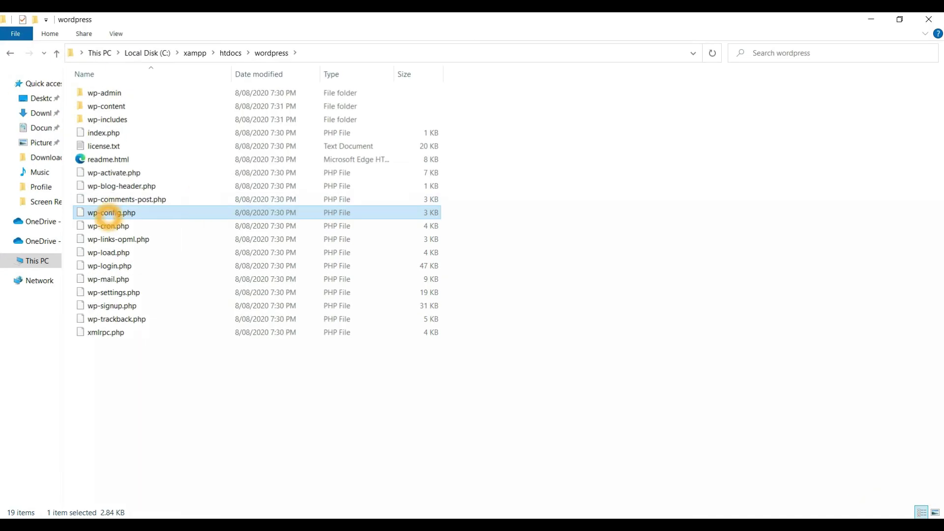
right_click(108, 215)
left_click(129, 259)
Set DB_NAME and DB_USER to 'wordpress' and fill in DB_PASSWORD in wp-config.php
left_click(436, 35)
scroll(168, 261, "down", 2)
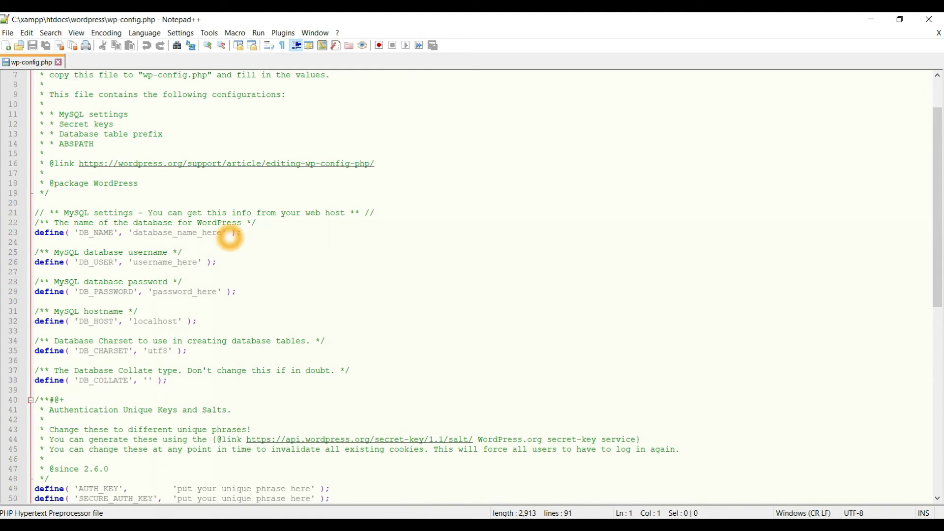
left_click(227, 234)
key("BackSpace")
key("BackSpace")
key("BackSpace")
key("BackSpace")
key("BackSpace")
key("BackSpace")
key("BackSpace")
key("BackSpace")
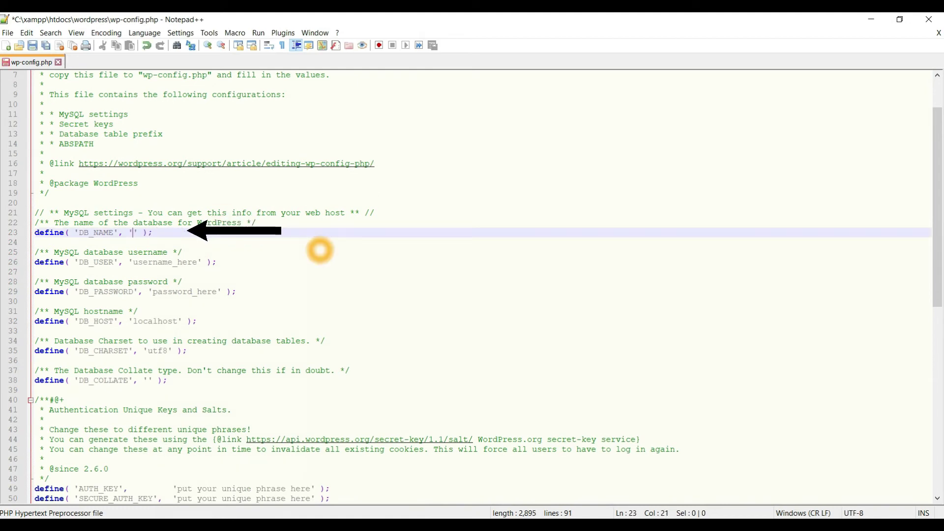
type("wordp")
left_click(110, 263)
key("Right")
key("Right")
key("Right")
key("Right")
key("Right")
key("Right")
key("Right")
key("Right")
key("Right")
key("Right")
key("Right")
key("Right")
key("Right")
key("Right")
key("Right")
key("Right")
key("Right")
key("Right")
key("BackSpace")
key("BackSpace")
key("BackSpace")
key("BackSpace")
key("BackSpace")
key("BackSpace")
key("BackSpace")
key("BackSpace")
key("BackSpace")
key("BackSpace")
key("BackSpace")
key("BackSpace")
key("BackSpace")
type("wordp")
key("Return")
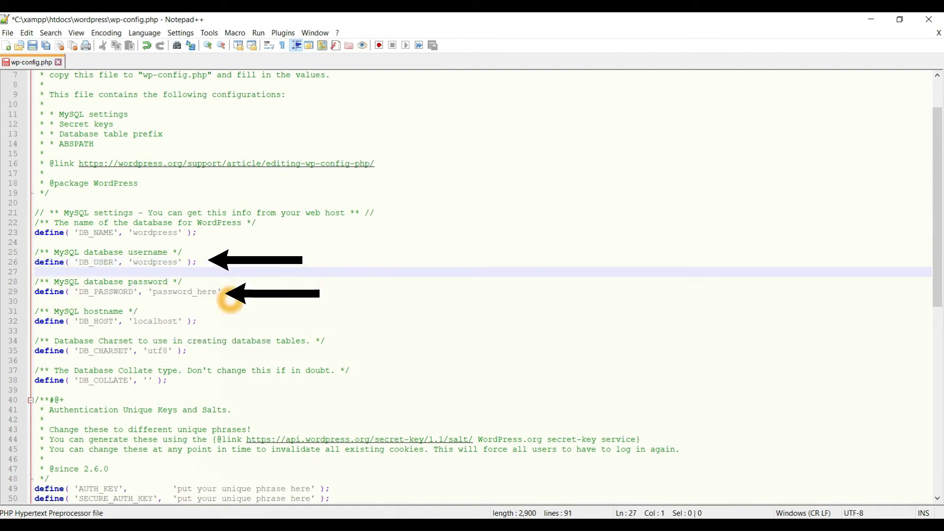
left_click(216, 292)
key("BackSpace")
key("BackSpace")
type("wordp")
key("Return")
key("Up")
key("Up")
key("Up")
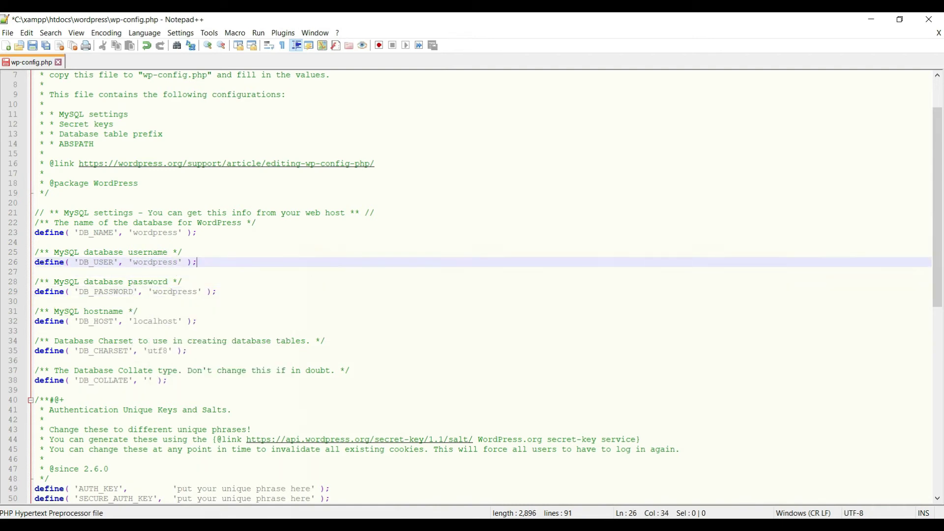
Save wp-config.php, close the file, and exit Notepad++
scroll(189, 338, "down", 7)
scroll(32, 131, "up", 9)
left_click(32, 46)
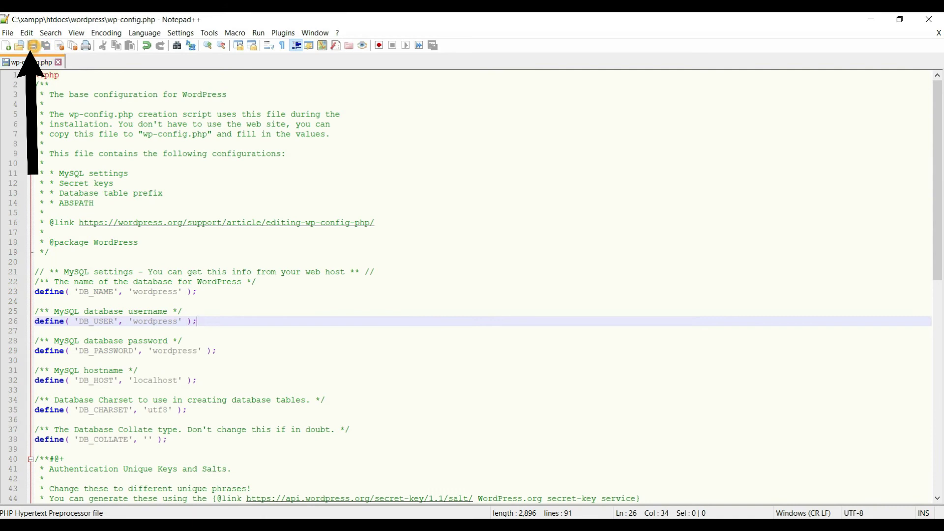
left_click(58, 62)
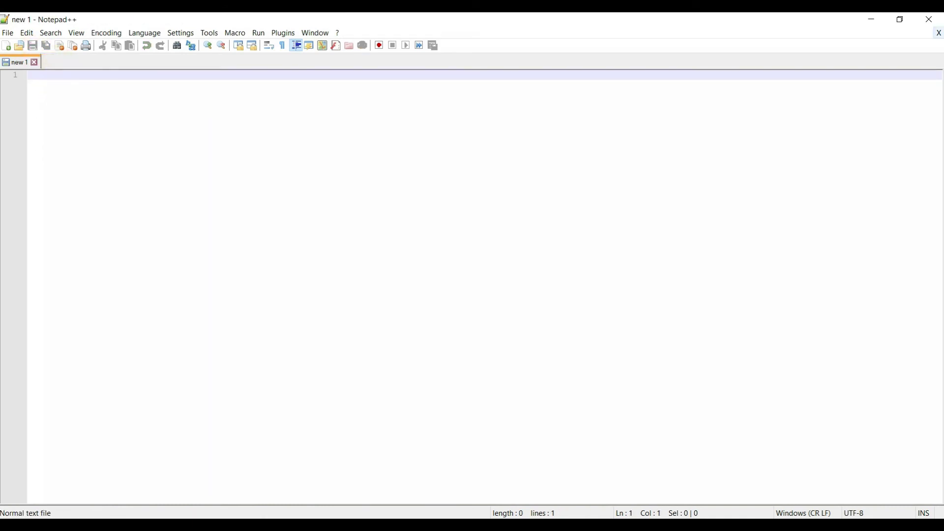
left_click(929, 19)
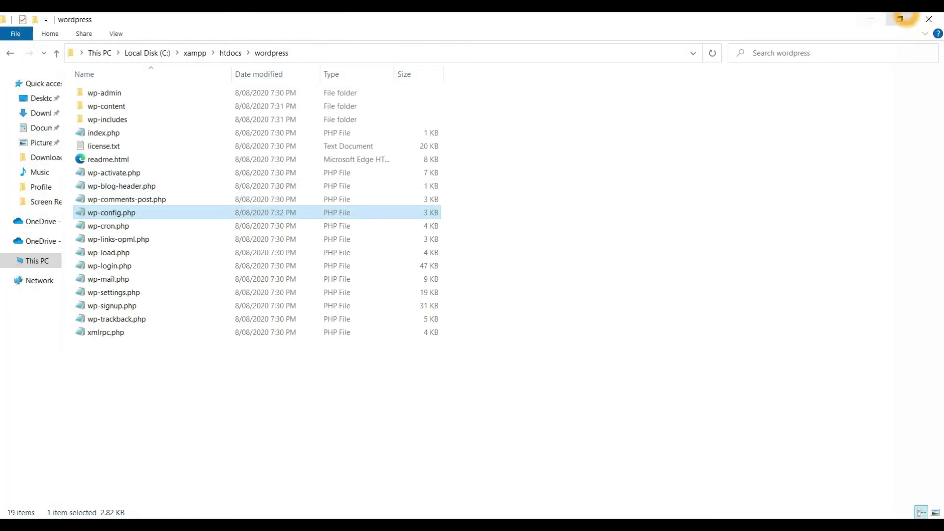
Close File Explorer and load localhost/wordpress in a new Chrome window
left_click(930, 18)
double_click(22, 88)
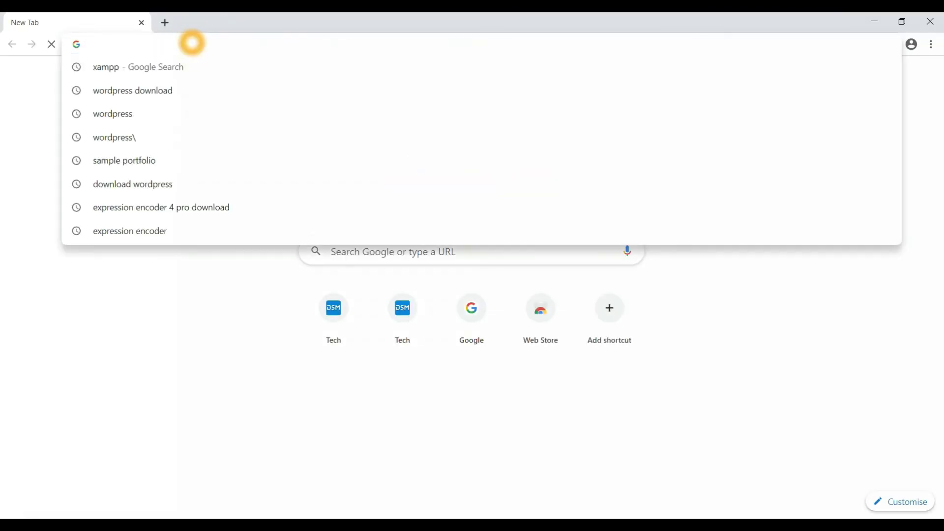
type("localhost/")
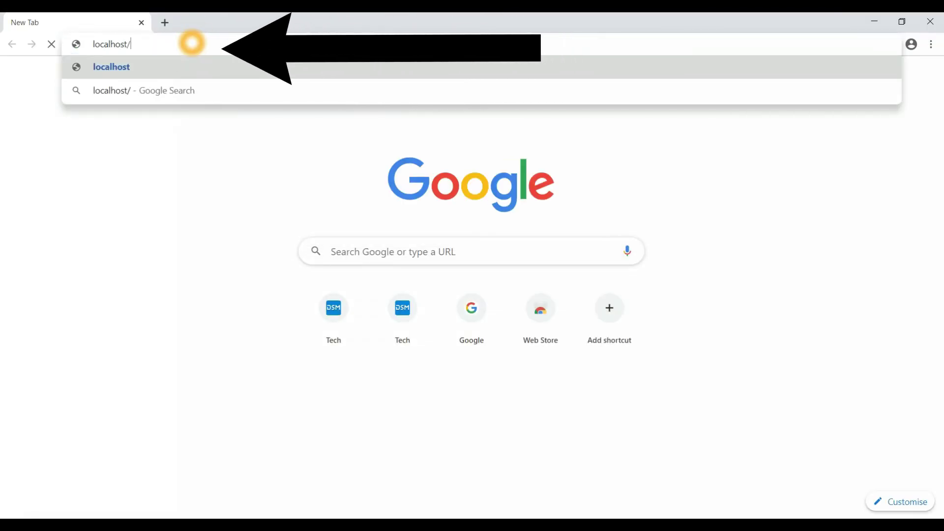
type("wordpress")
key("Return")
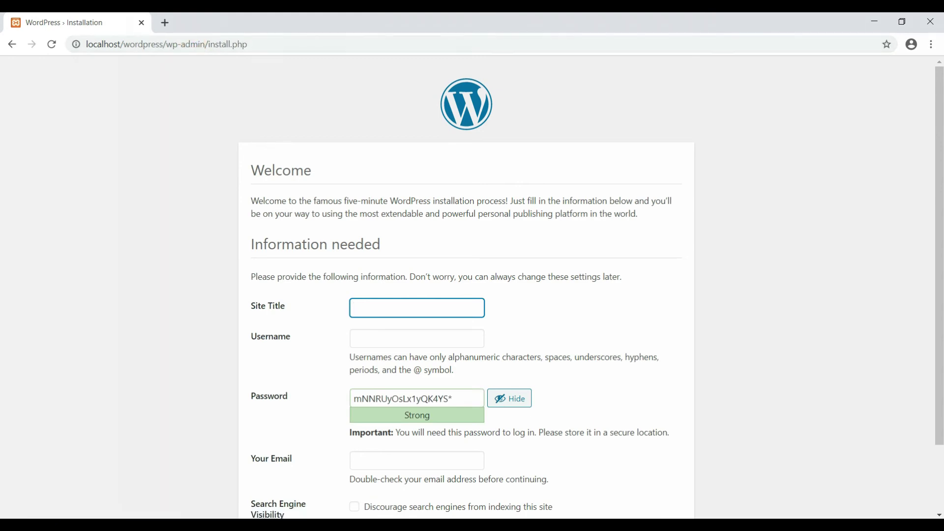
scroll(418, 246, "down", 2)
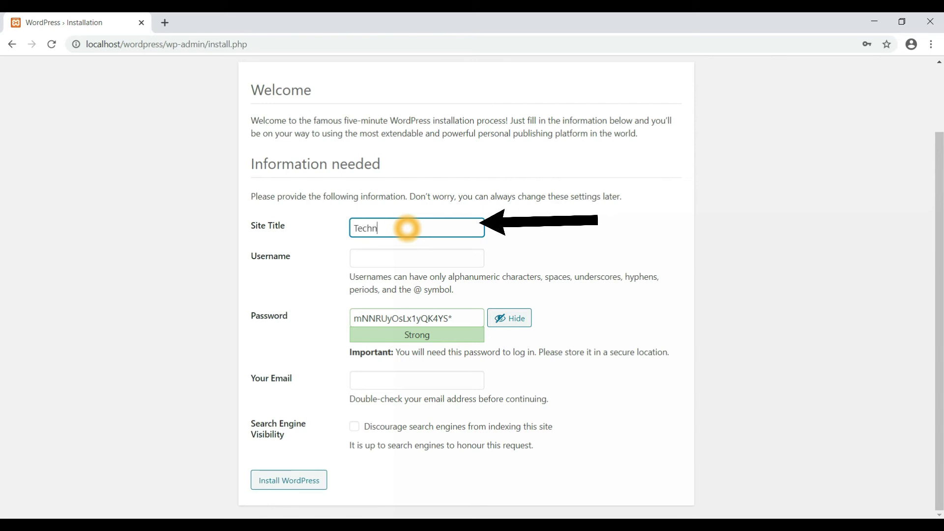
Enter Site Title 'technoy', replace the suggested password, and confirm the weak password
type("oy")
left_click(437, 257)
triple_click(472, 318)
key("BackSpace")
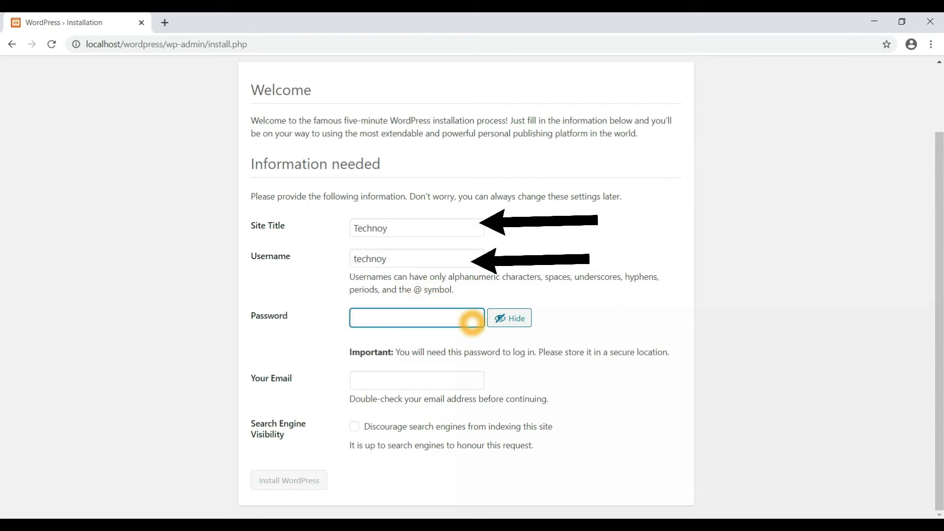
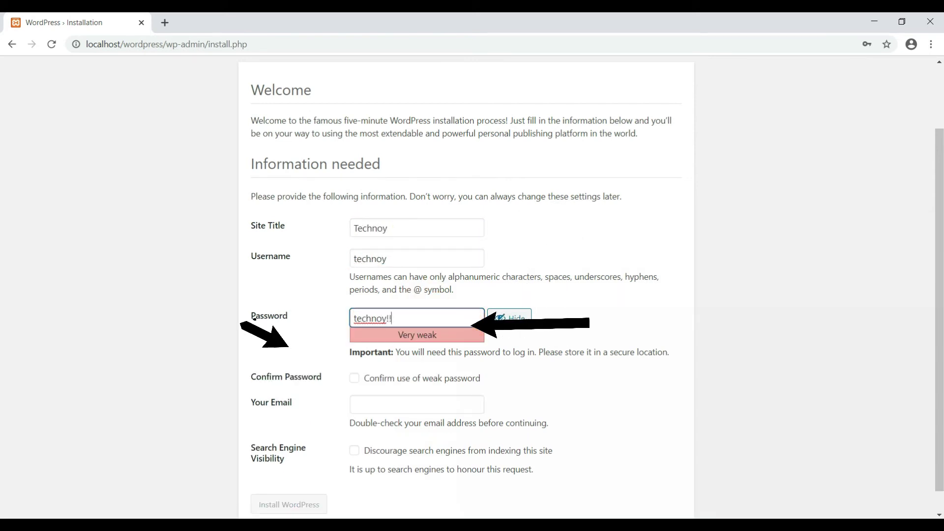
left_click(355, 378)
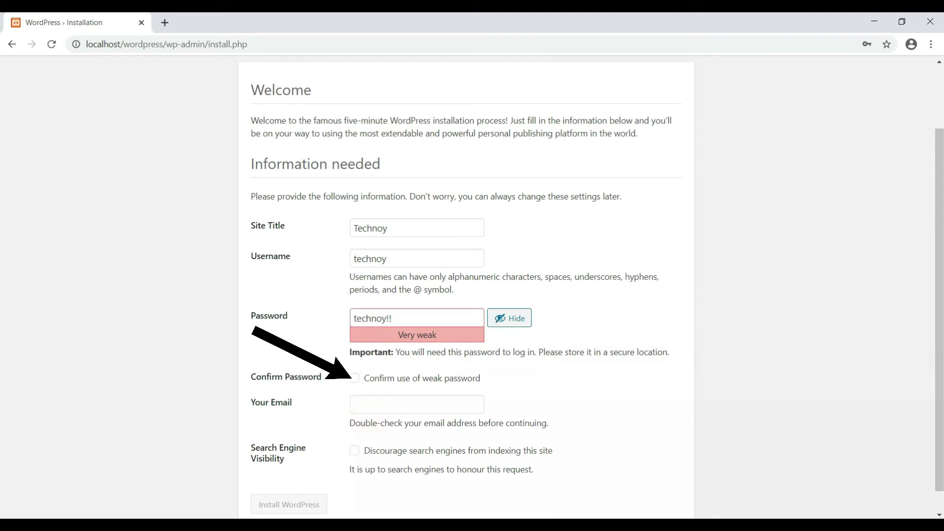
left_click(355, 378)
Fill in the contact e-mail address and run Install WordPress
scroll(354, 378, "down", 1)
left_click(388, 383)
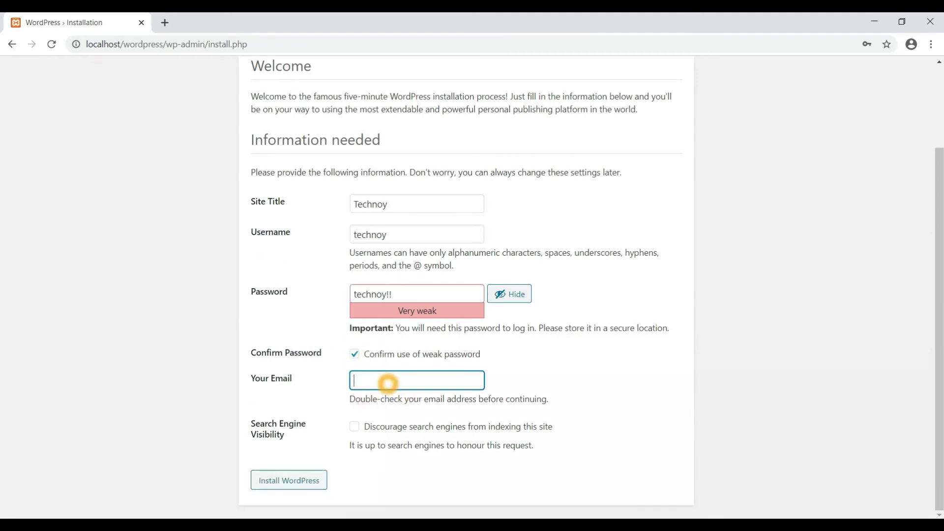
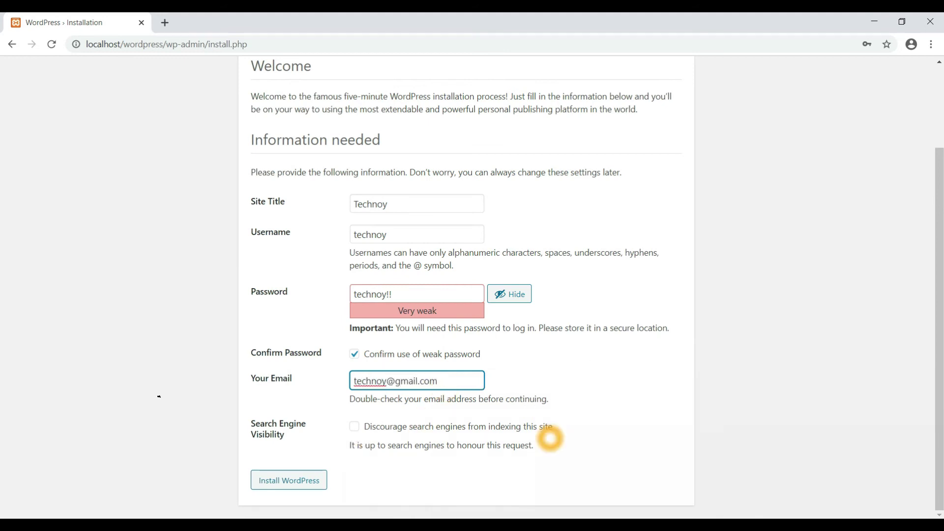
left_click(270, 480)
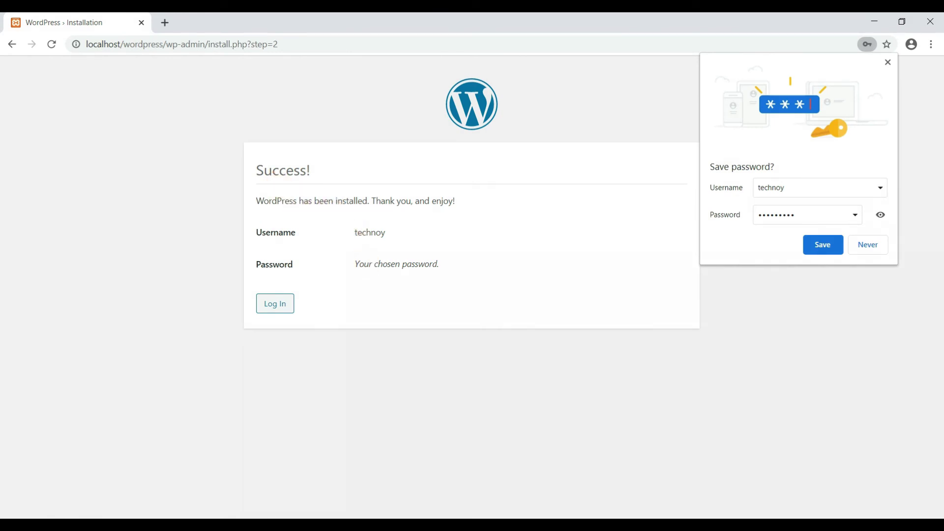
Decline Chrome's password saving and log in with the new admin username and password
left_click(859, 243)
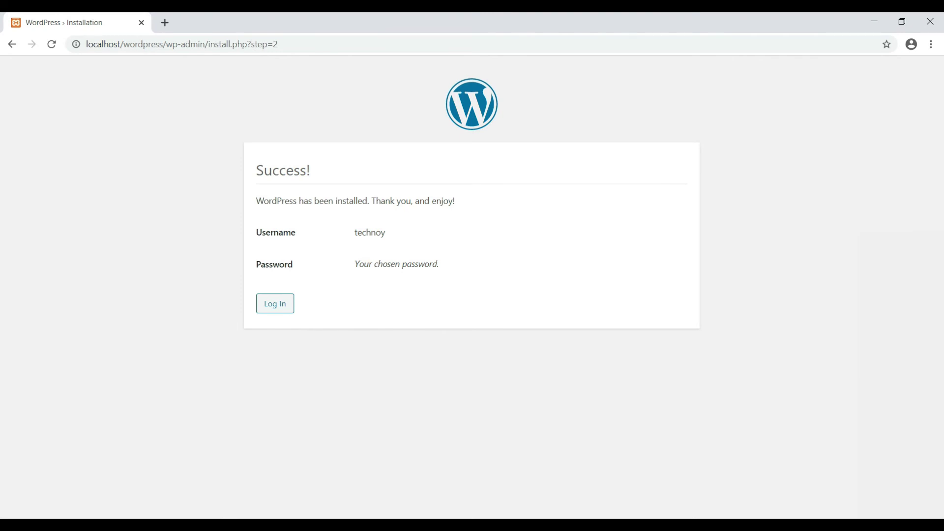
left_click(276, 304)
type("technoy")
key("Tab")
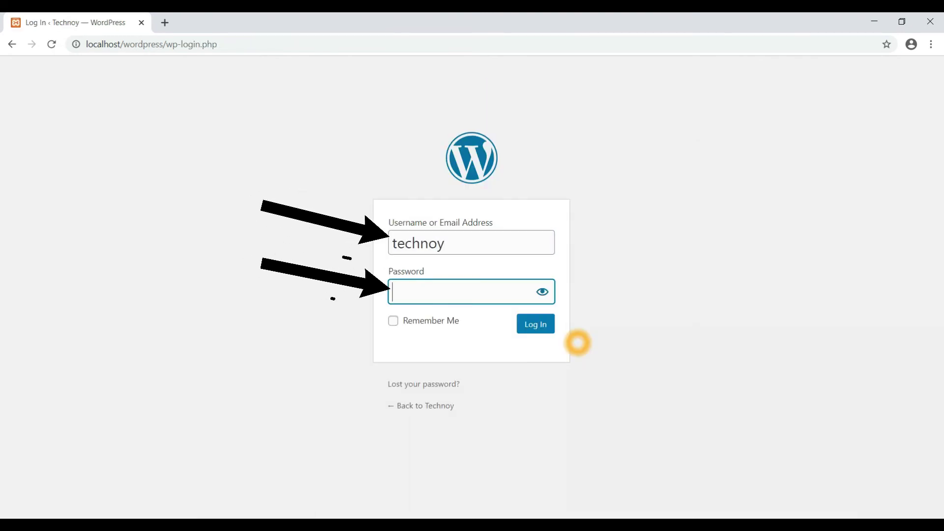
type("••••••••••")
left_click(534, 324)
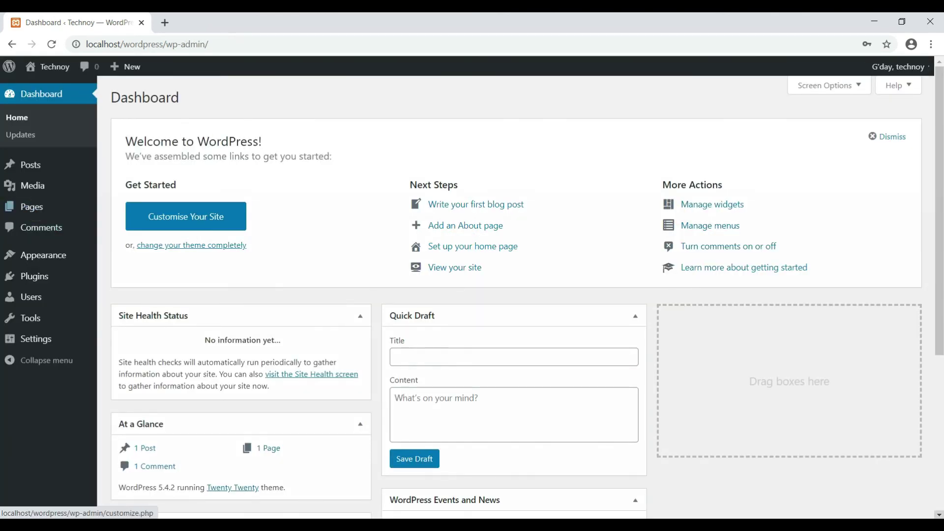
Visit the Technoy front page from the admin bar and open the 8 August 2020 posts
mouse_move(46, 70)
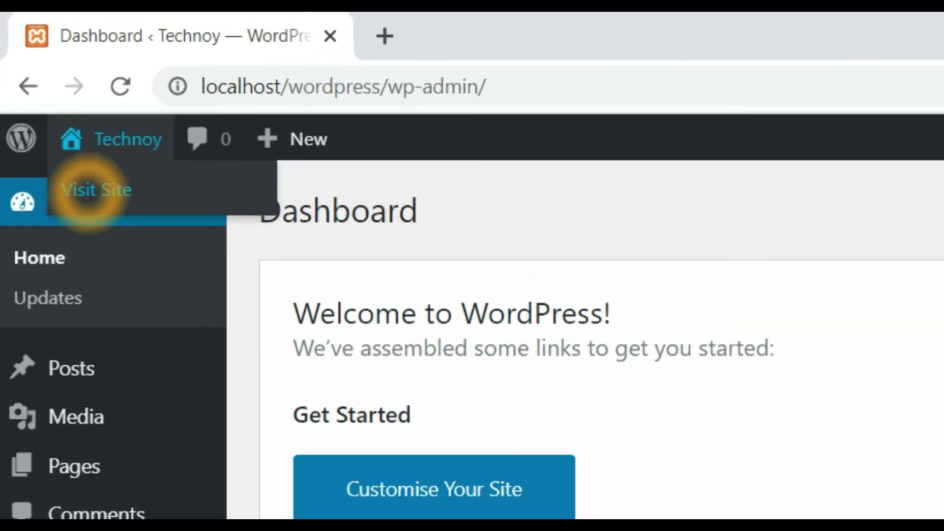
left_click(89, 191)
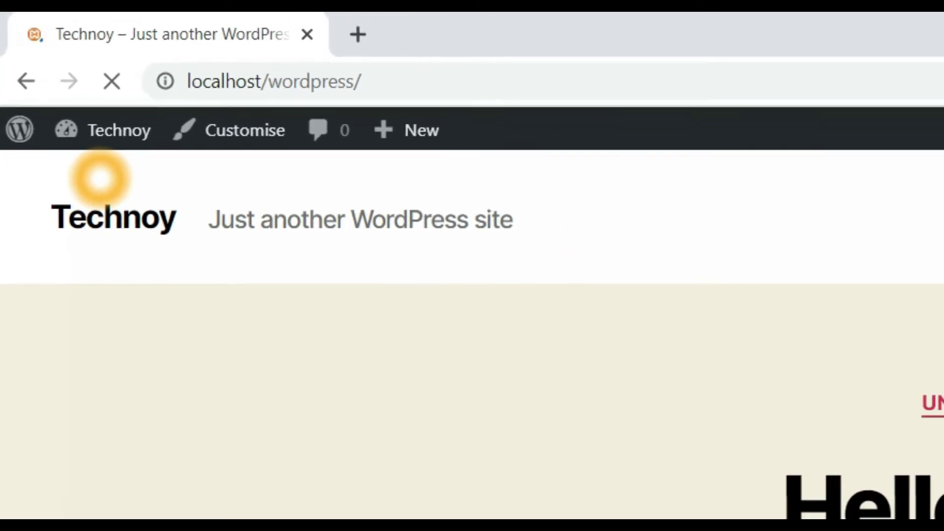
scroll(147, 207, "down", 5)
scroll(369, 241, "down", 8)
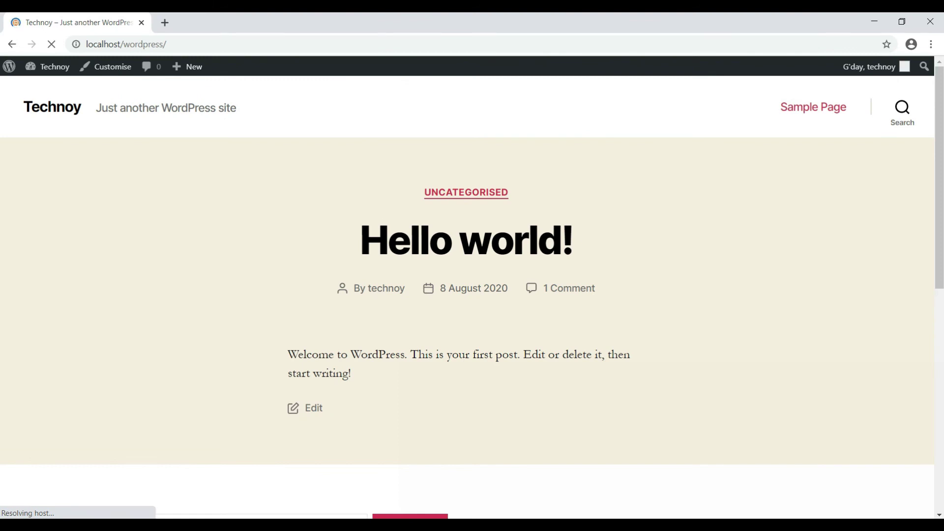
left_click(480, 288)
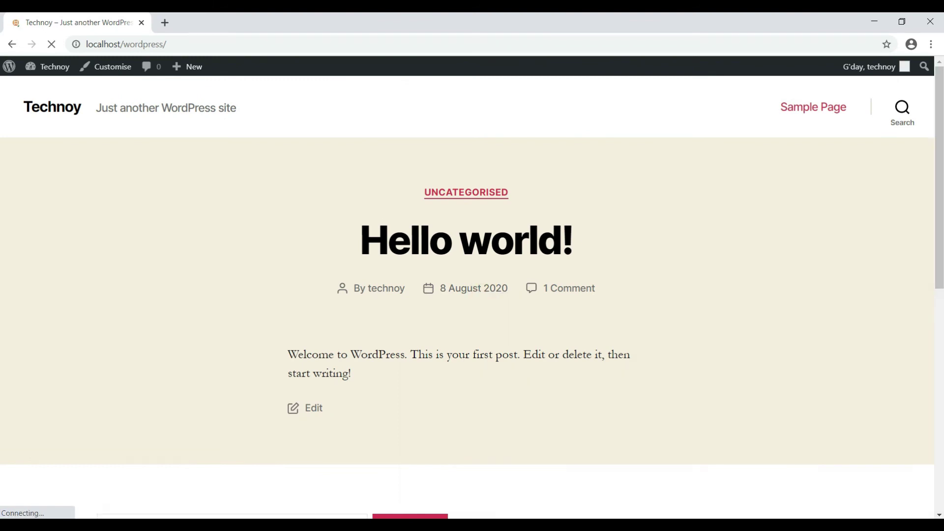